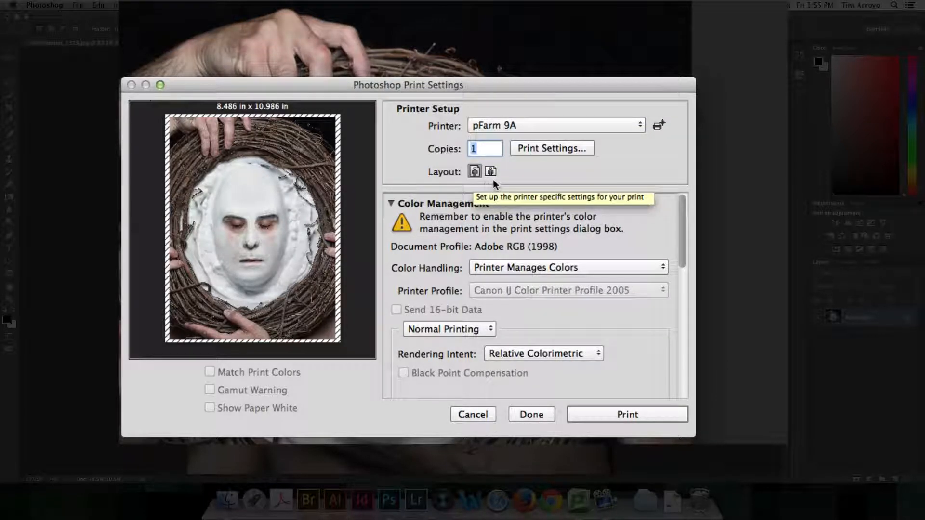
Open the print settings for pFarm 9A and choose plain US Letter as the paper size
left_click(541, 150)
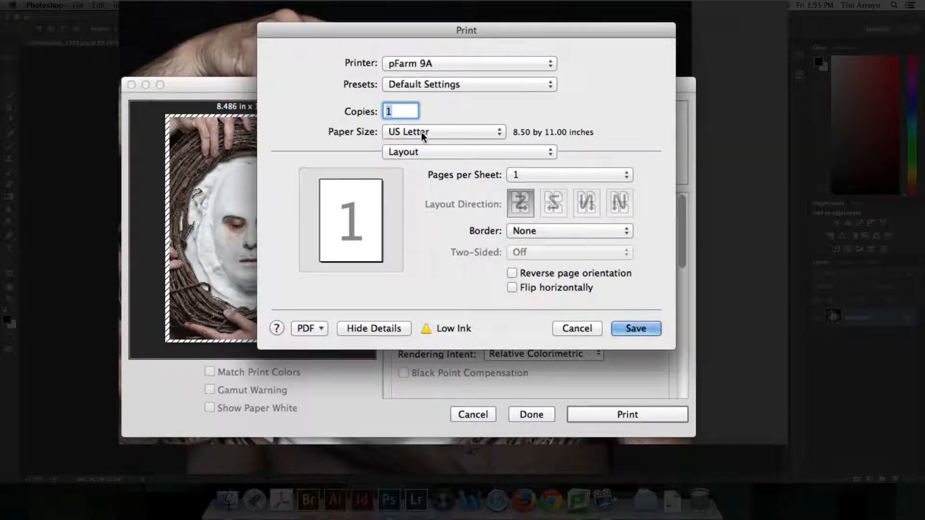
left_click(444, 131)
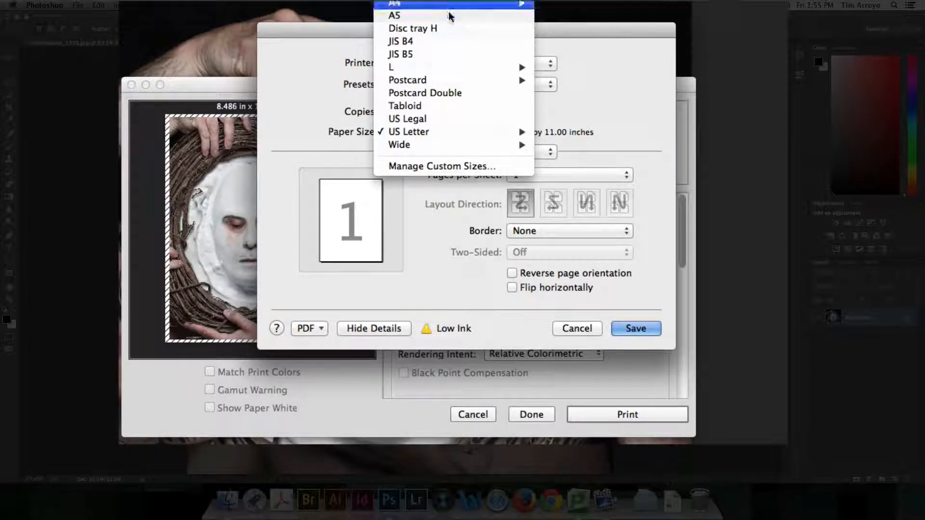
mouse_move(439, 131)
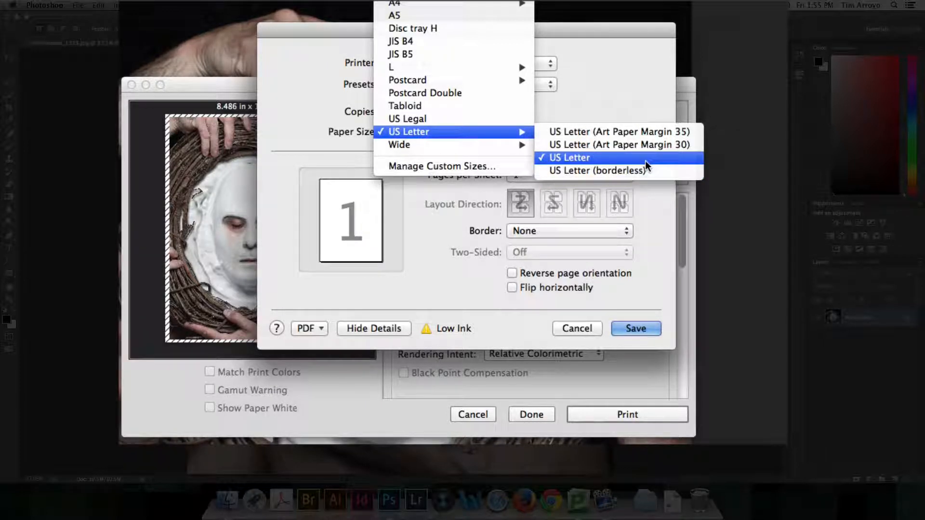
mouse_move(645, 161)
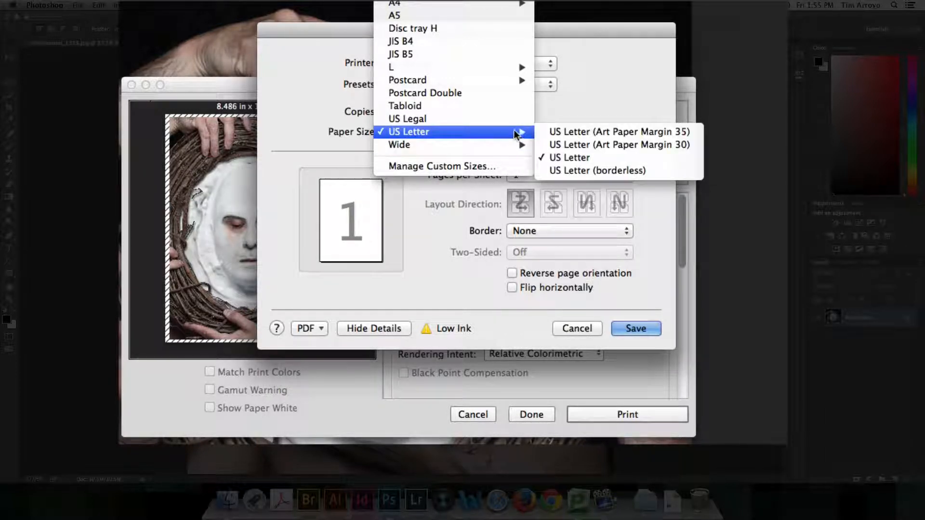
left_click(562, 158)
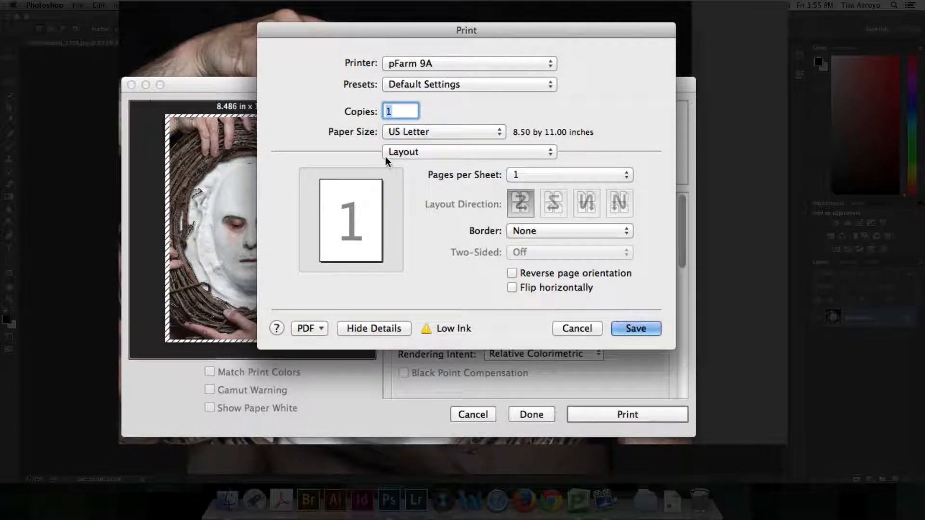
In the Quality & Media settings, set the media type to Photo Paper Pro Luster
left_click(428, 152)
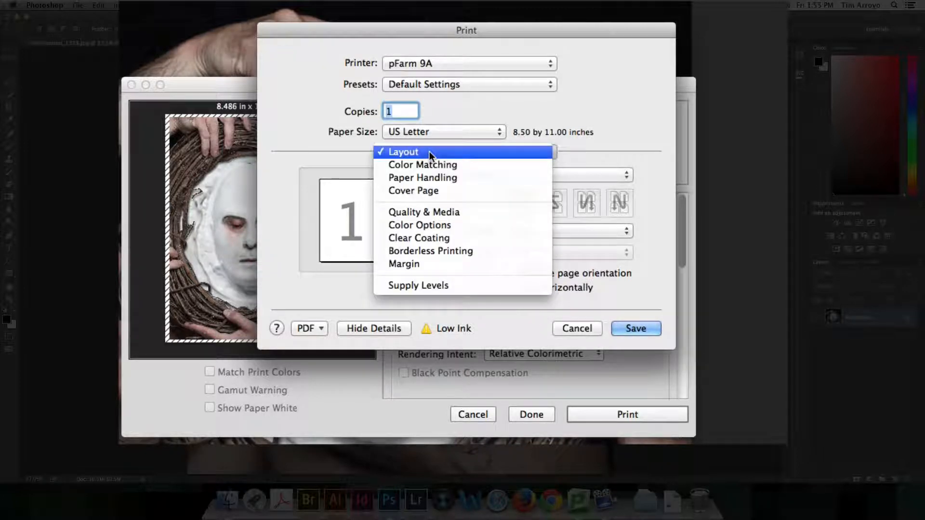
left_click(457, 214)
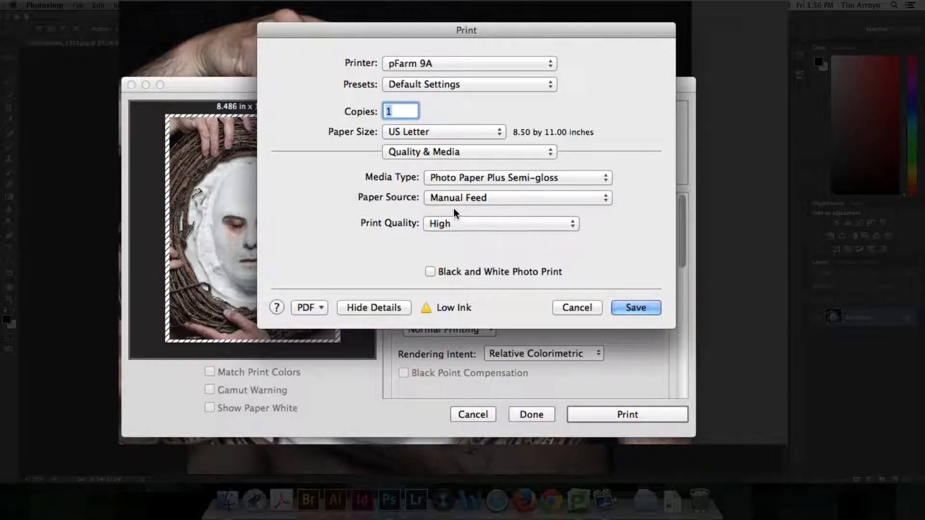
left_click(444, 179)
mouse_move(447, 179)
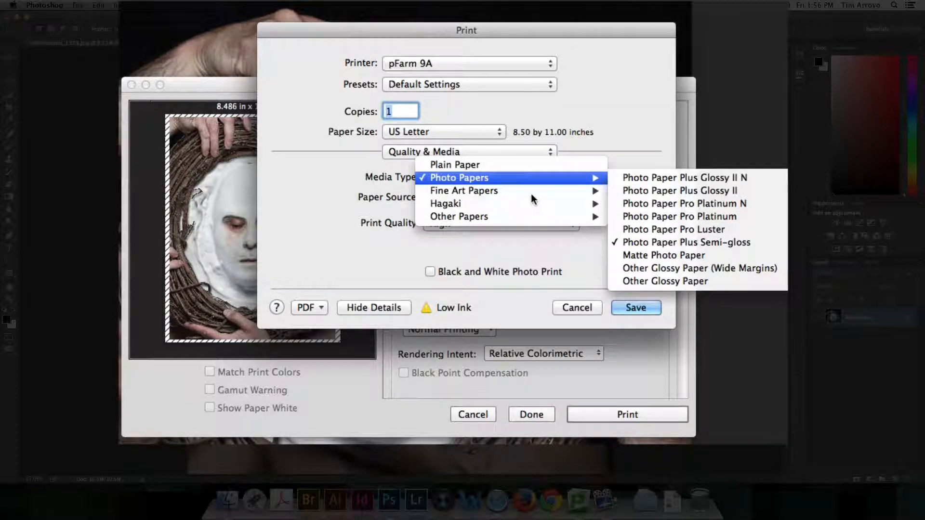
mouse_move(542, 177)
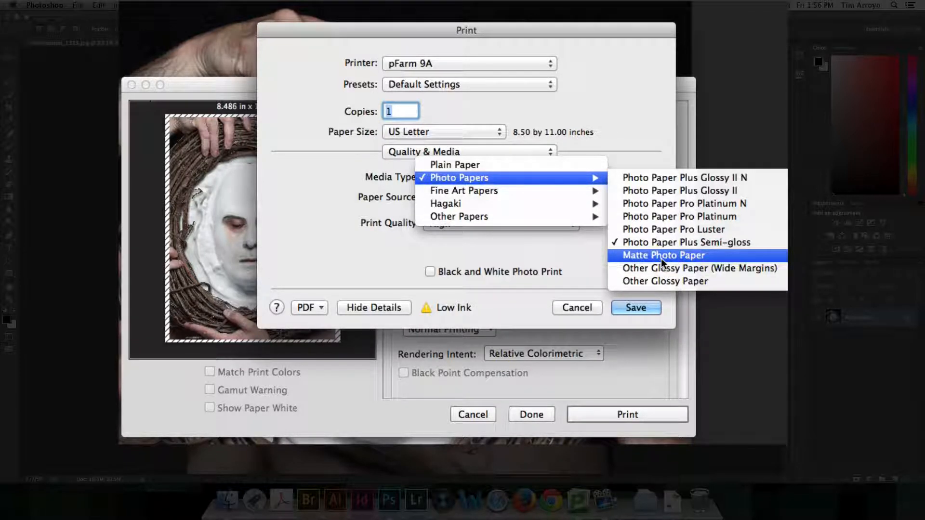
left_click(657, 230)
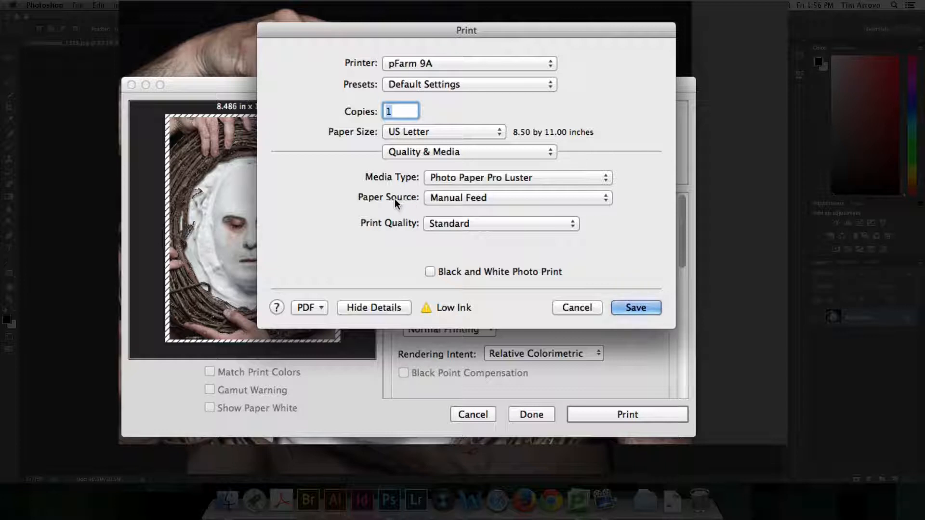
Set the paper source to Rear Tray and the print quality to High
left_click(529, 199)
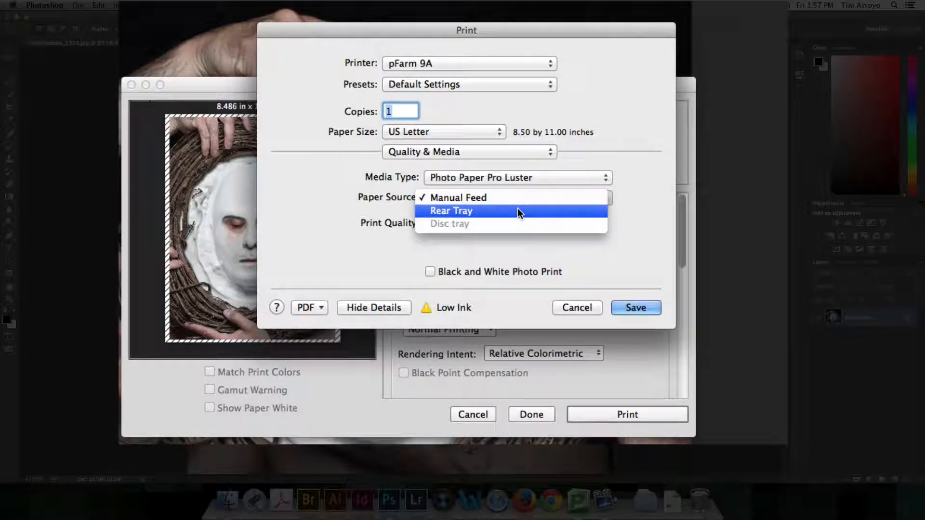
left_click(519, 211)
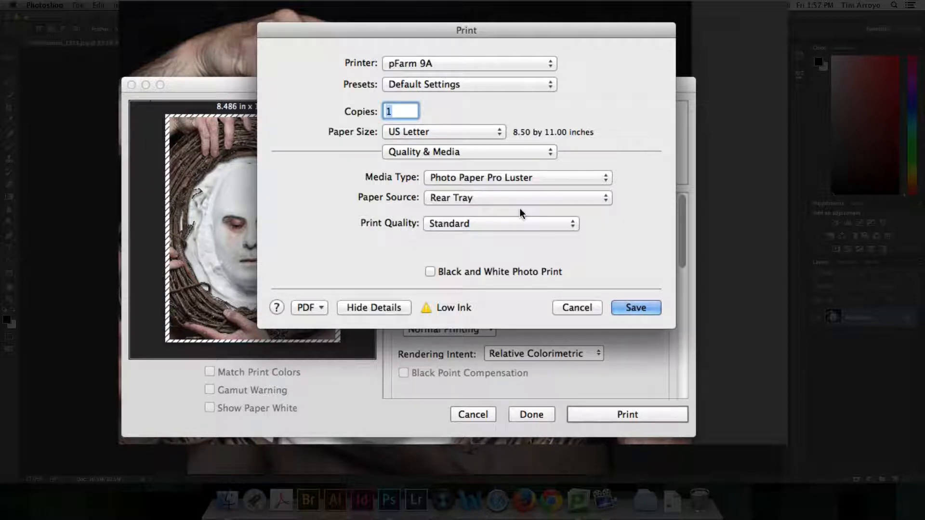
left_click(493, 224)
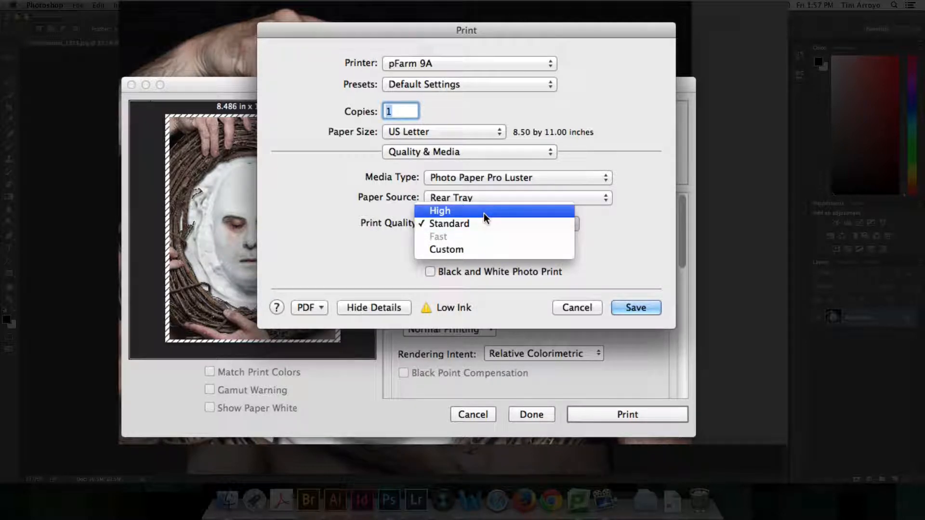
left_click(484, 213)
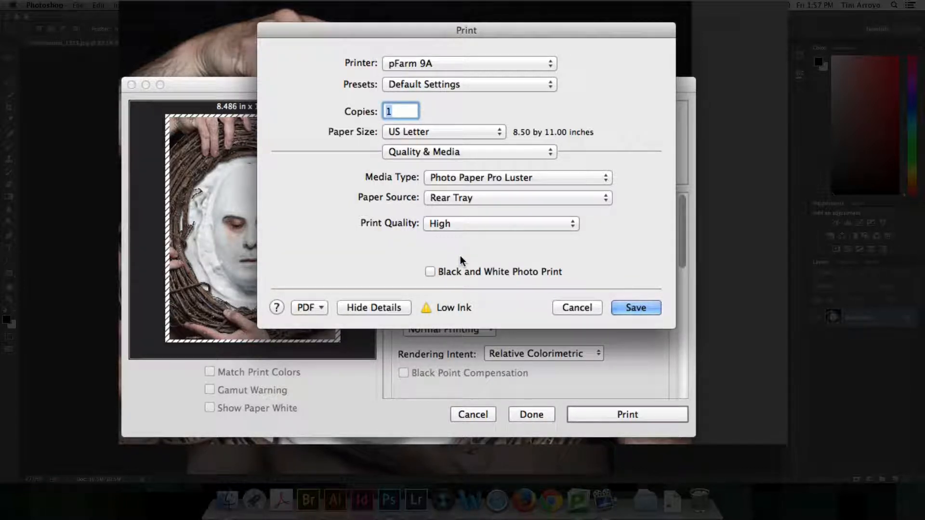
Show the Borderless Printing settings and change the paper size to US Letter (borderless)
left_click(446, 152)
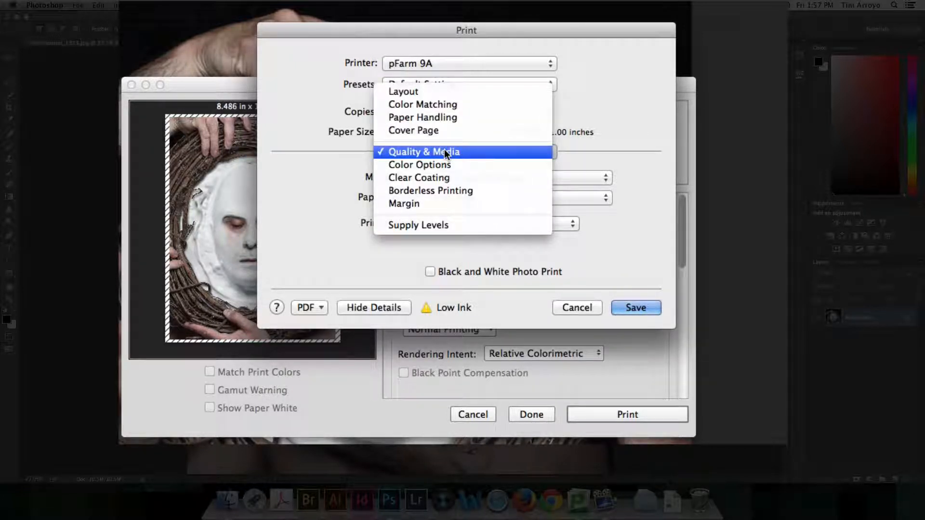
left_click(446, 191)
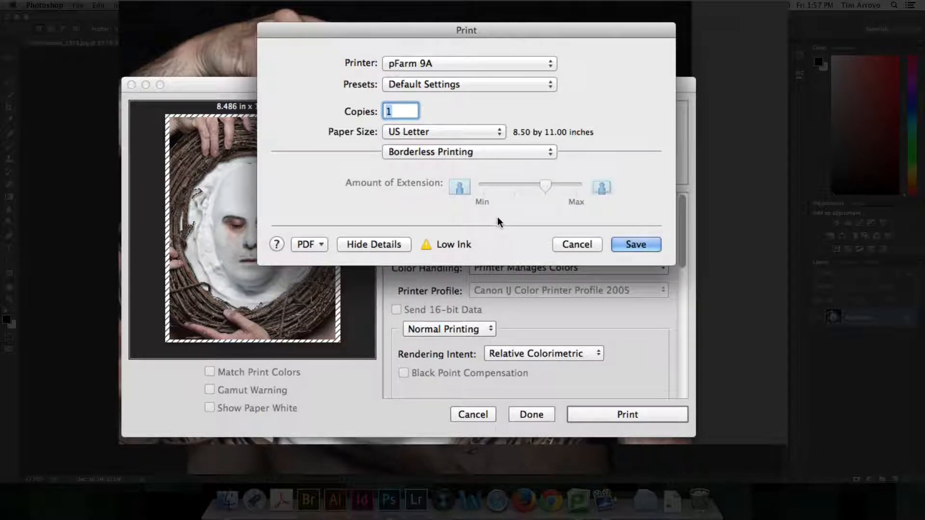
left_click(483, 134)
mouse_move(484, 132)
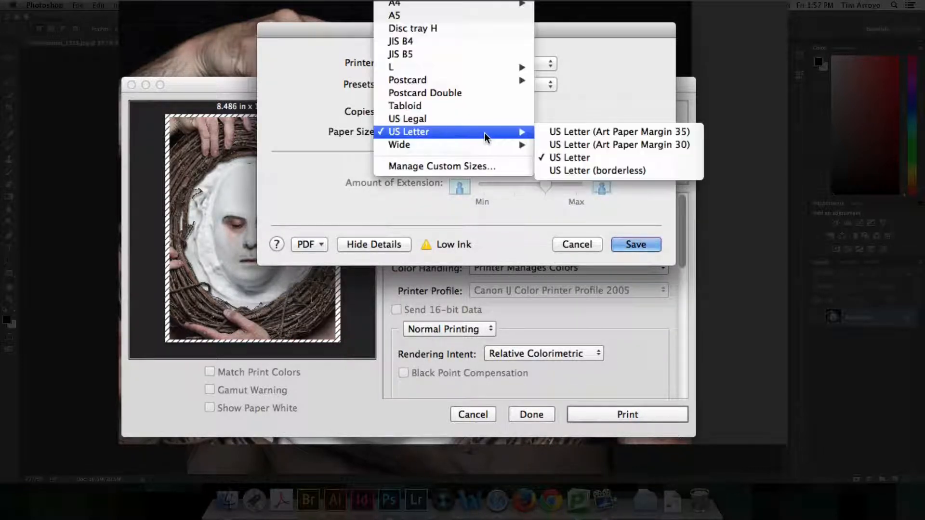
left_click(577, 170)
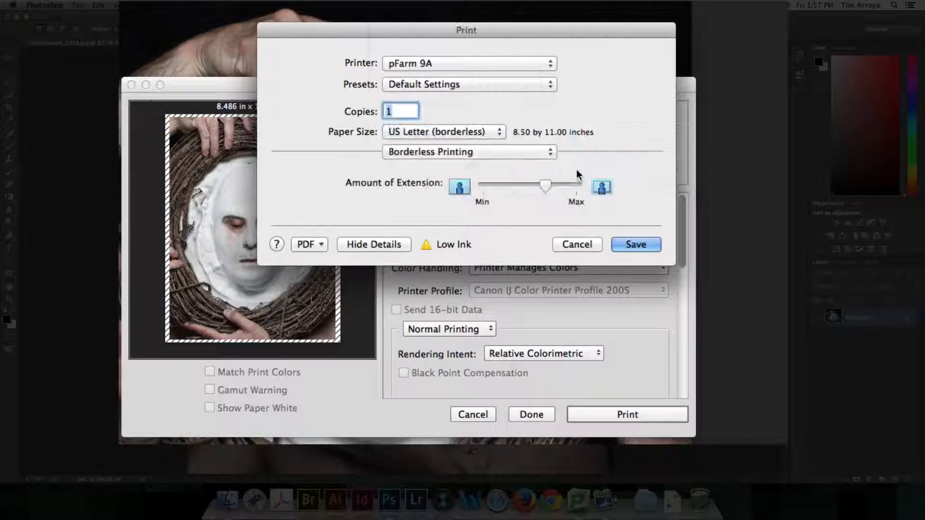
mouse_move(546, 186)
left_mouse_down()
mouse_move(488, 182)
mouse_move(556, 188)
mouse_move(489, 185)
mouse_move(546, 185)
left_mouse_up()
left_click(453, 132)
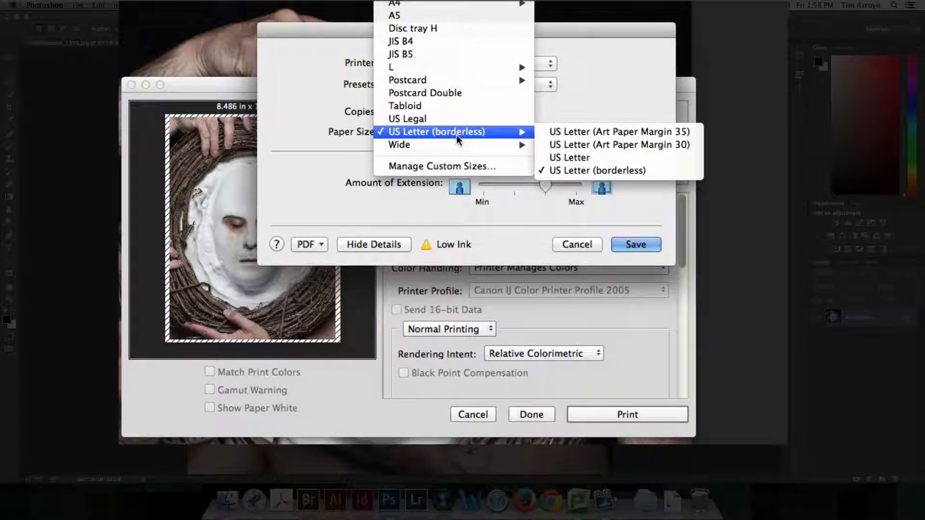
left_click(456, 135)
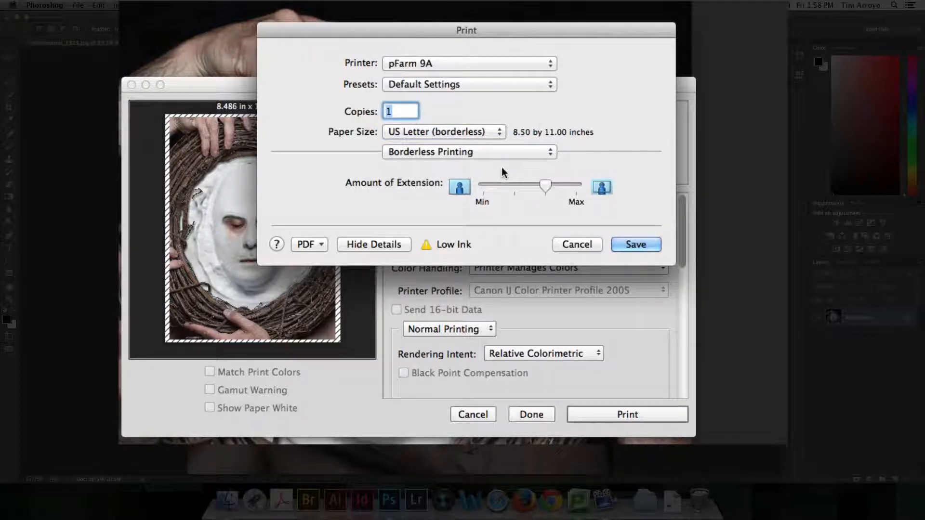
Check the Clear Coating settings, return to Quality & Media and save the print settings
left_click(480, 151)
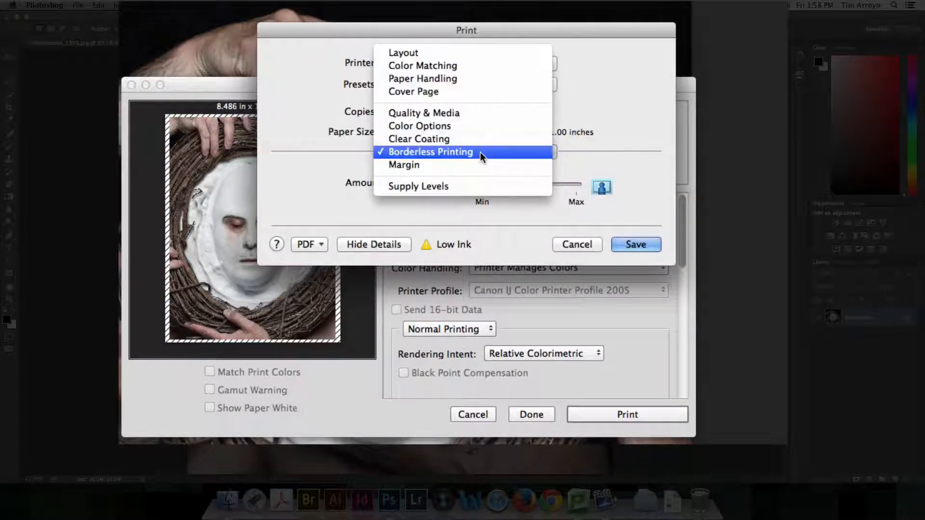
left_click(455, 143)
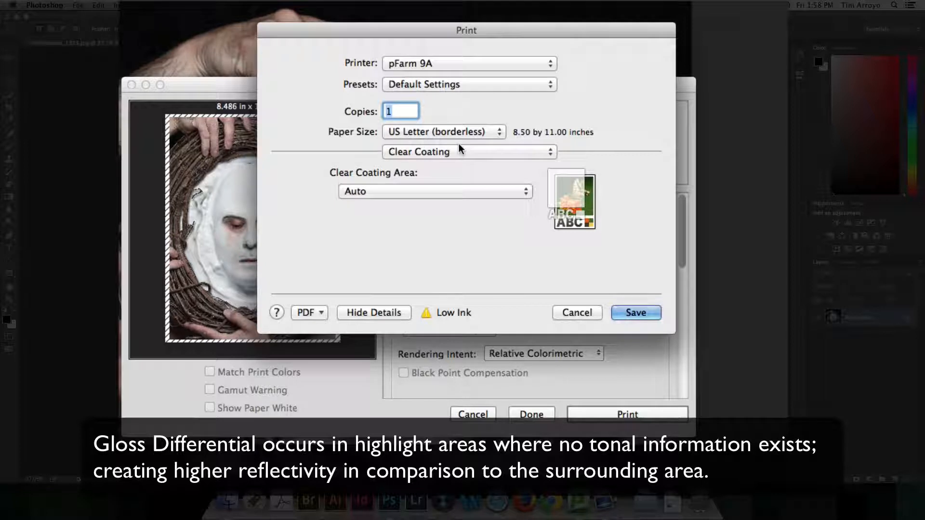
left_click(501, 152)
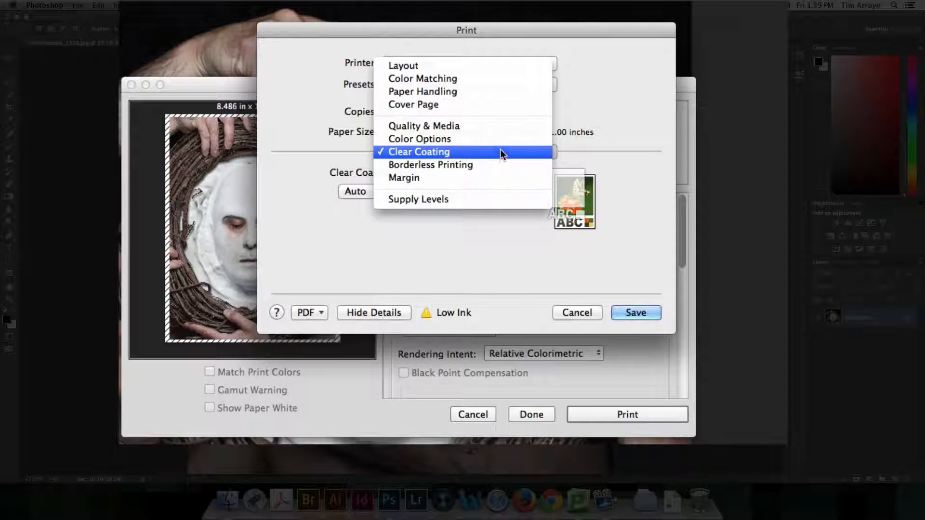
left_click(496, 125)
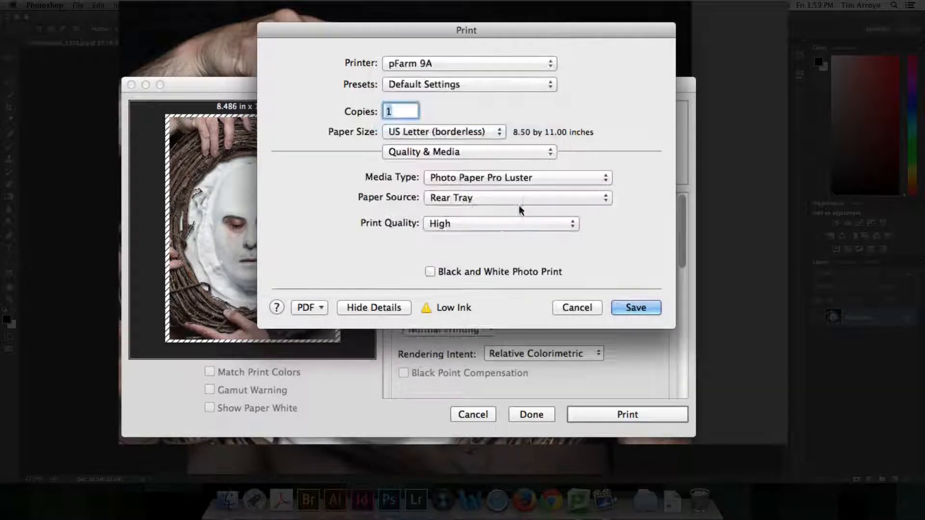
left_click(637, 307)
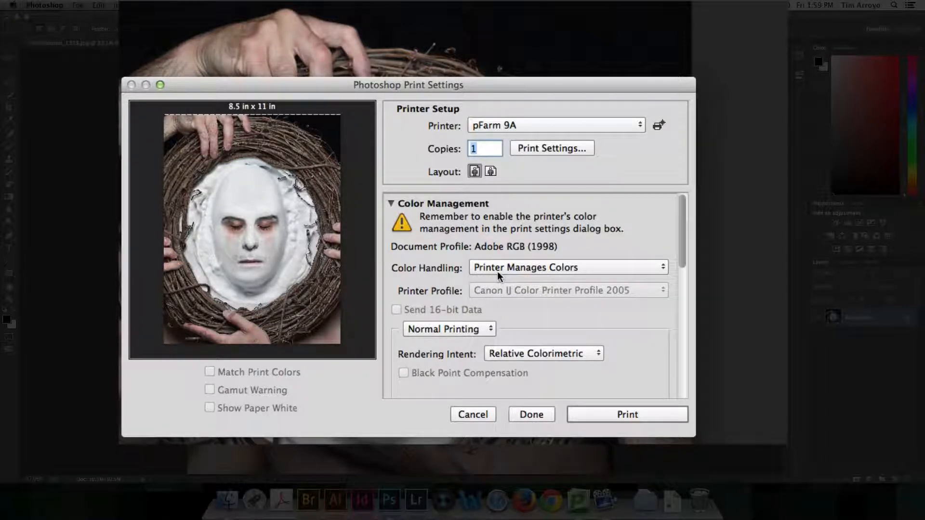
Set color handling to Photoshop Manages Colors with the printer profile Canon PRO-1 v1-1 new <LU> 1/2/3 Photo Paper Pro Luster
left_click(535, 269)
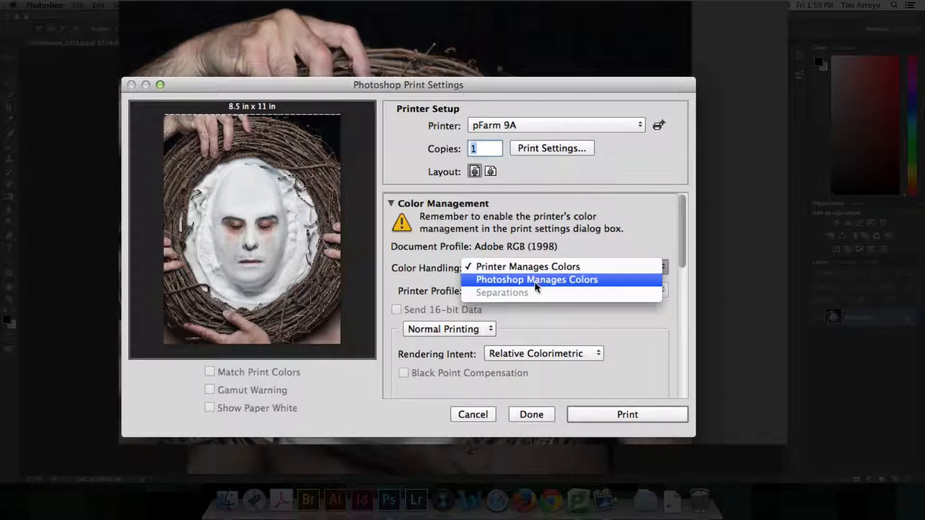
left_click(535, 282)
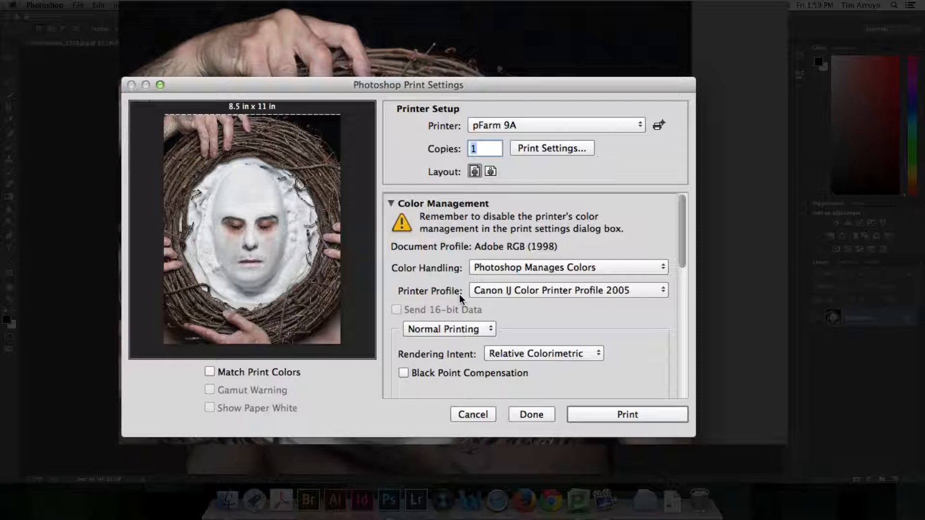
left_click(649, 290)
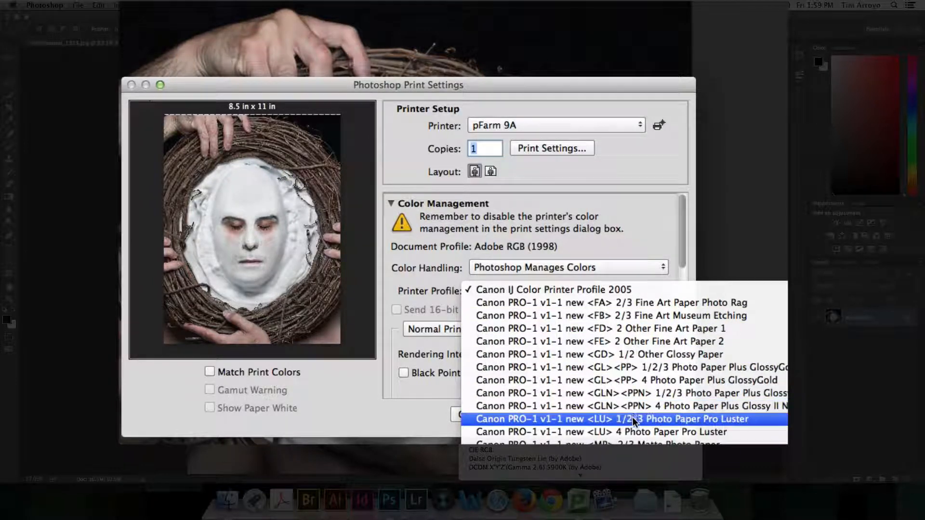
left_click(662, 421)
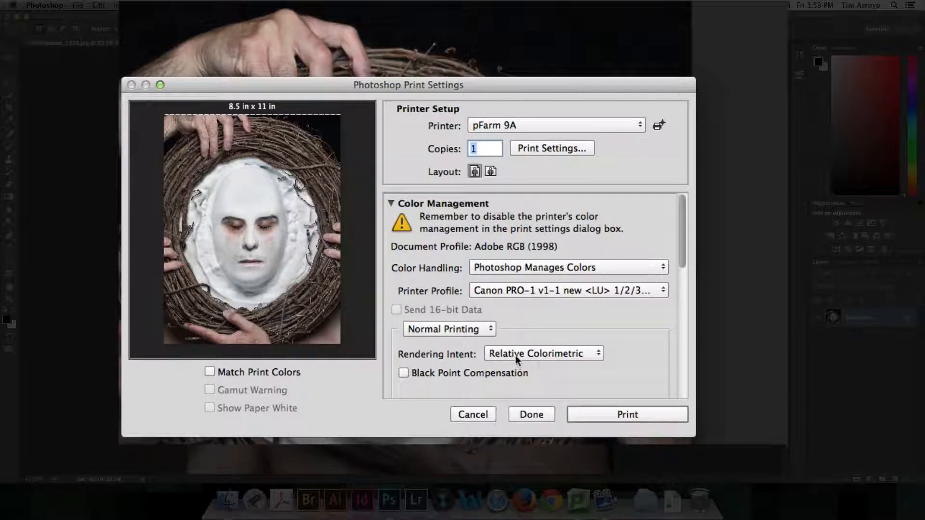
Set the rendering intent to Perceptual and reposition the image within the print preview
left_click(542, 354)
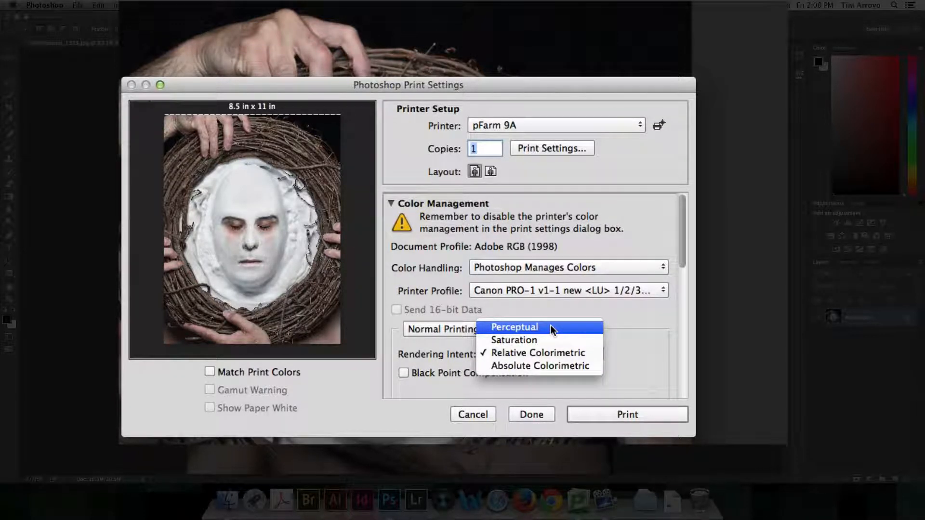
left_click(515, 329)
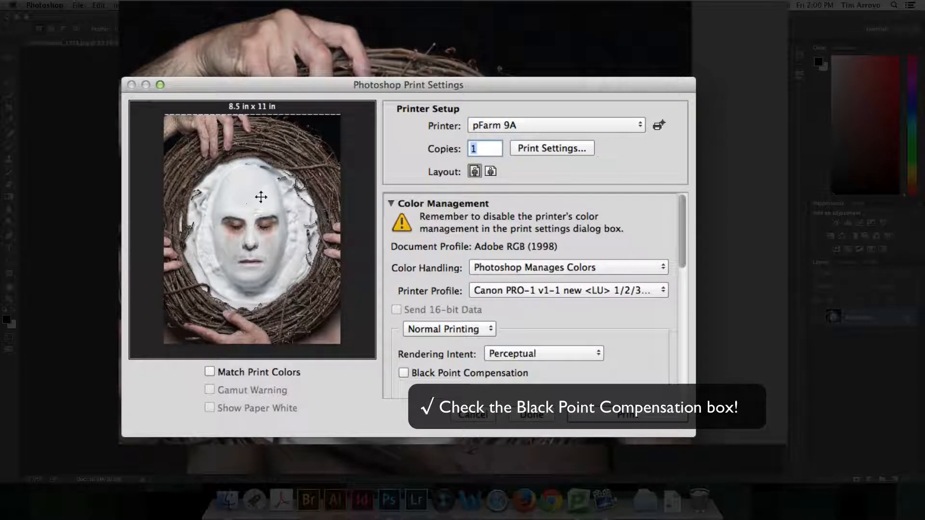
left_click_drag(241, 203, 299, 214)
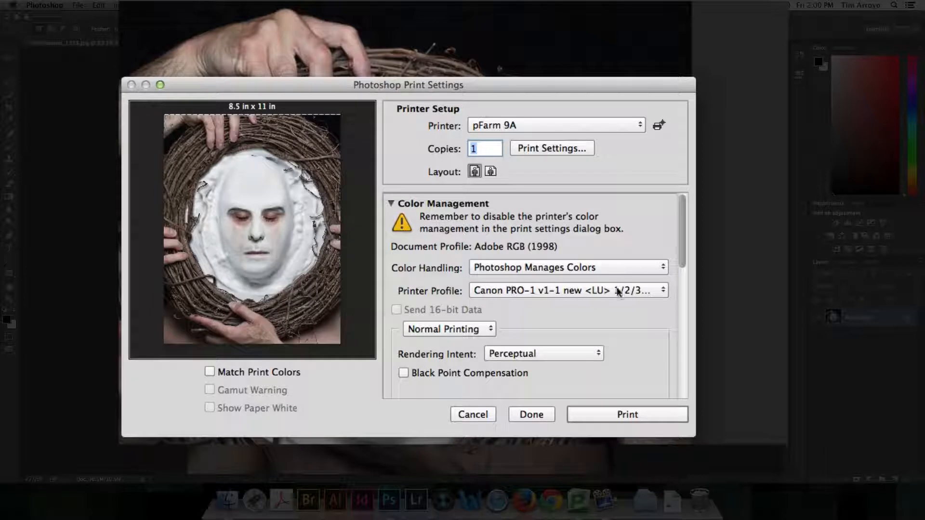
Scale the image to fit the print media and send it to the printer
scroll(622, 302, "down", 5)
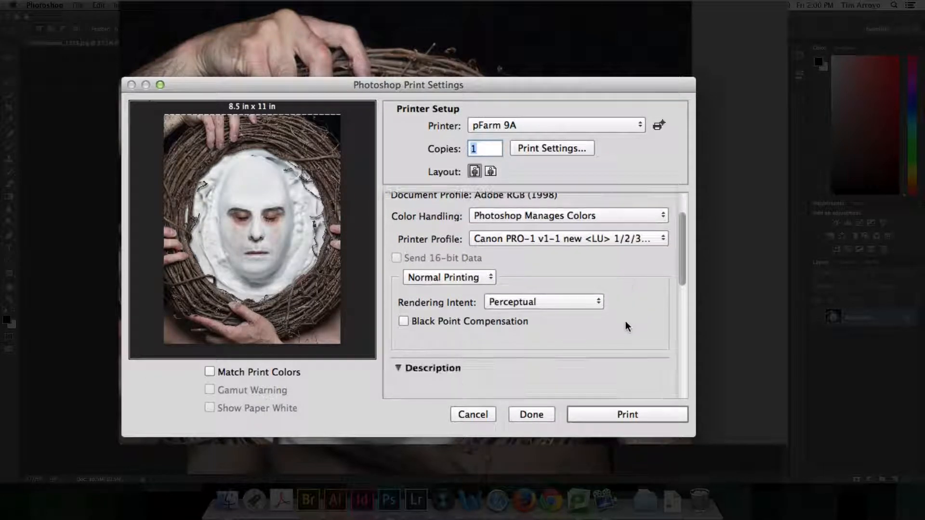
scroll(617, 326, "down", 8)
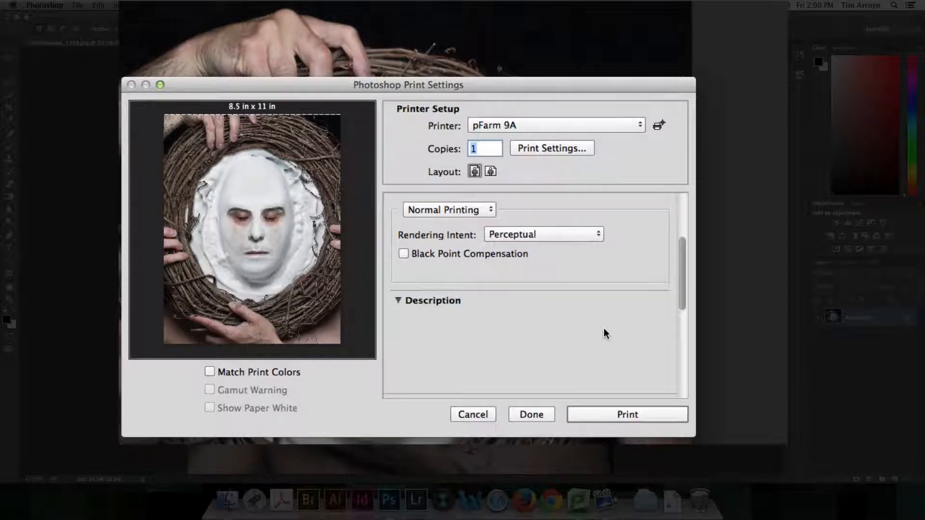
scroll(588, 332, "down", 8)
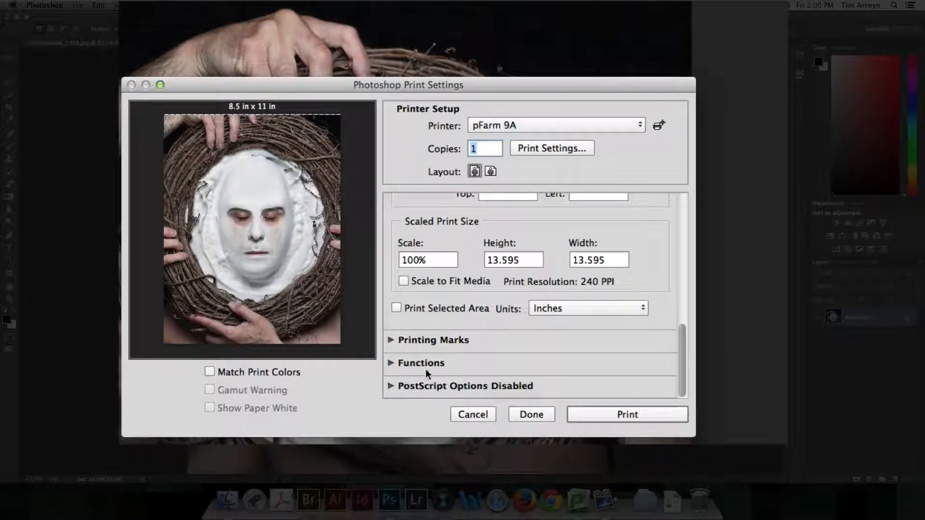
scroll(449, 289, "up", 1)
scroll(449, 289, "up", 2)
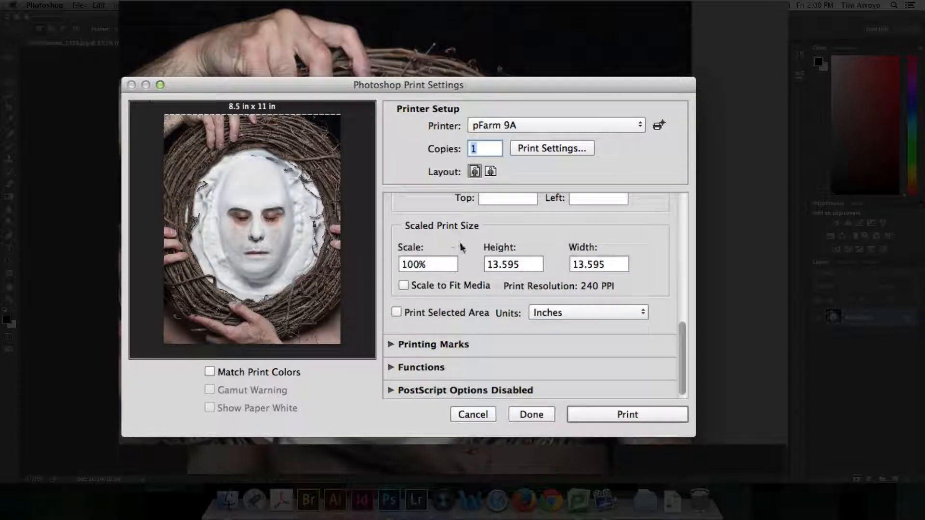
left_click(402, 285)
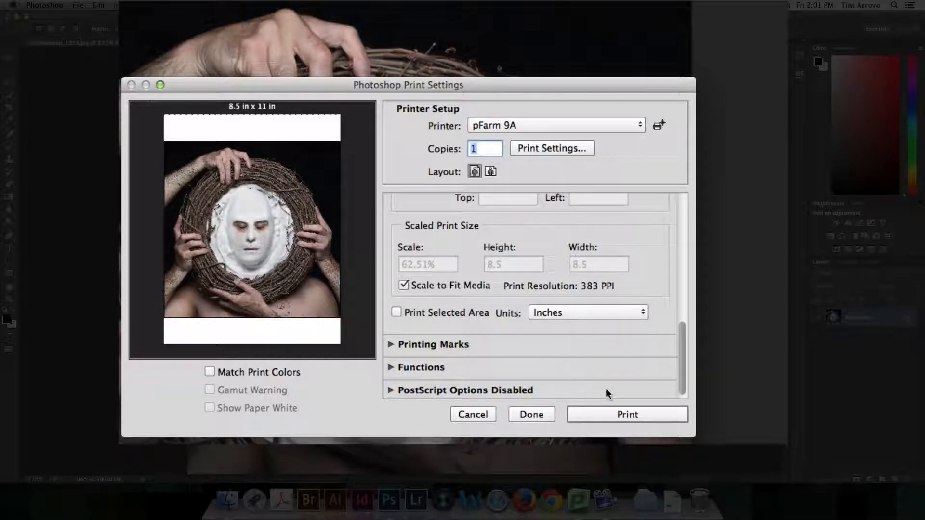
left_click(622, 414)
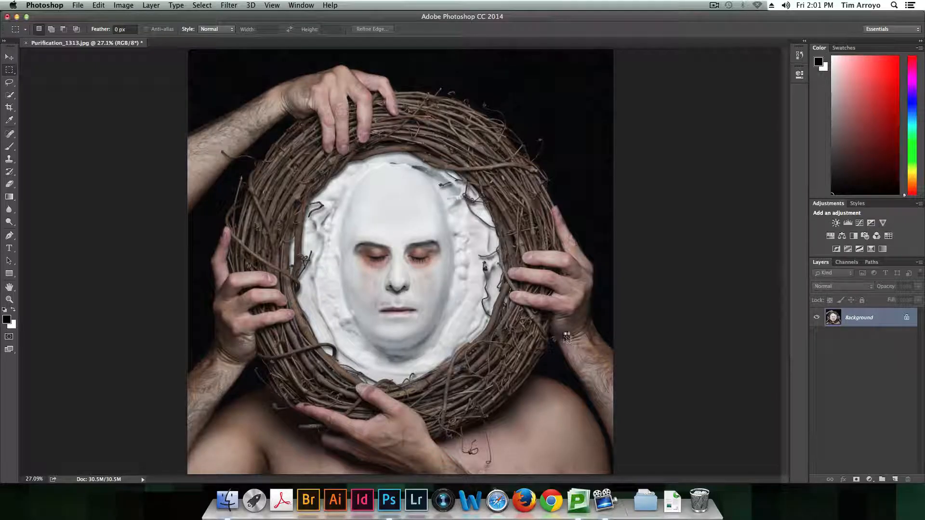